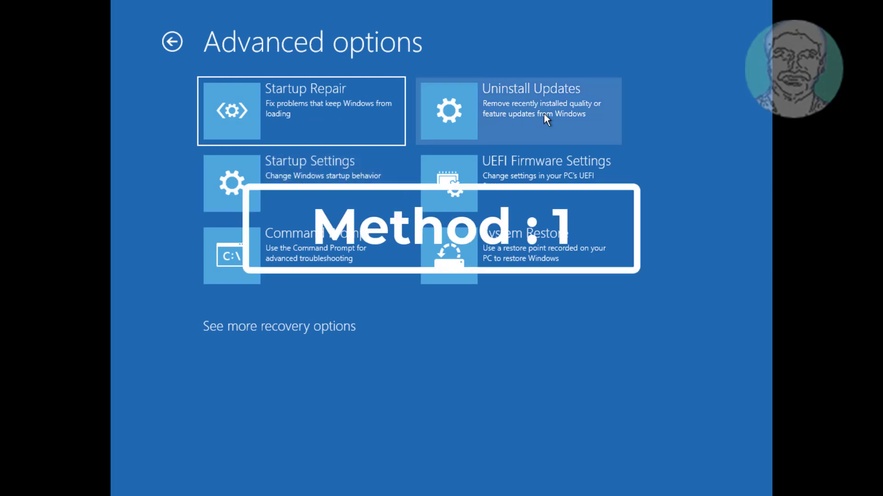
# - Uninstall the latest quality update via Uninstall Updates, then return to Choose an option
pyautogui.click(547, 104)
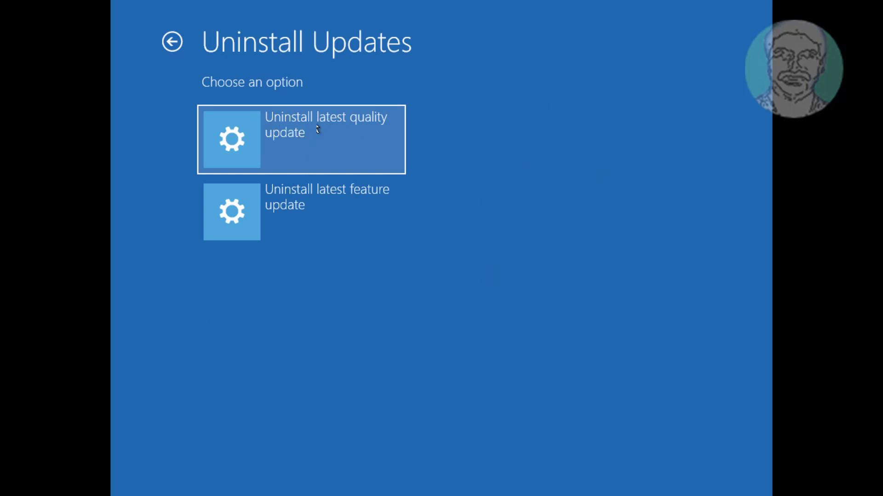
pyautogui.click(323, 137)
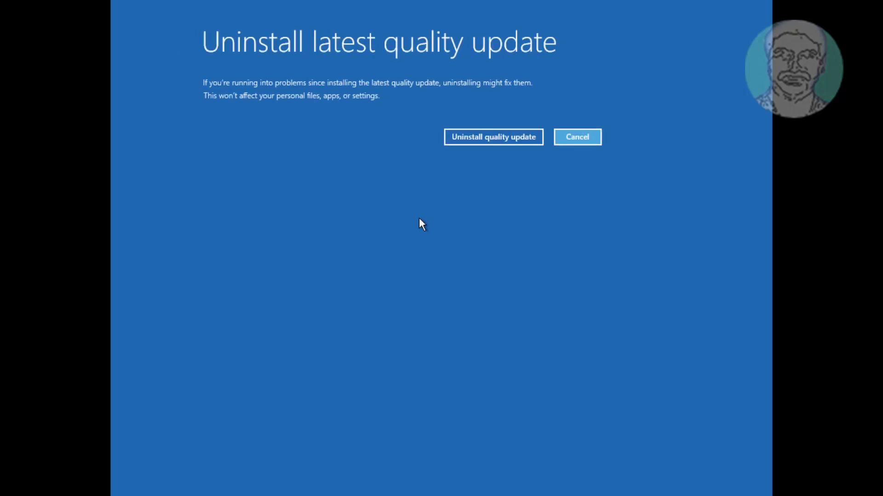
pyautogui.click(494, 141)
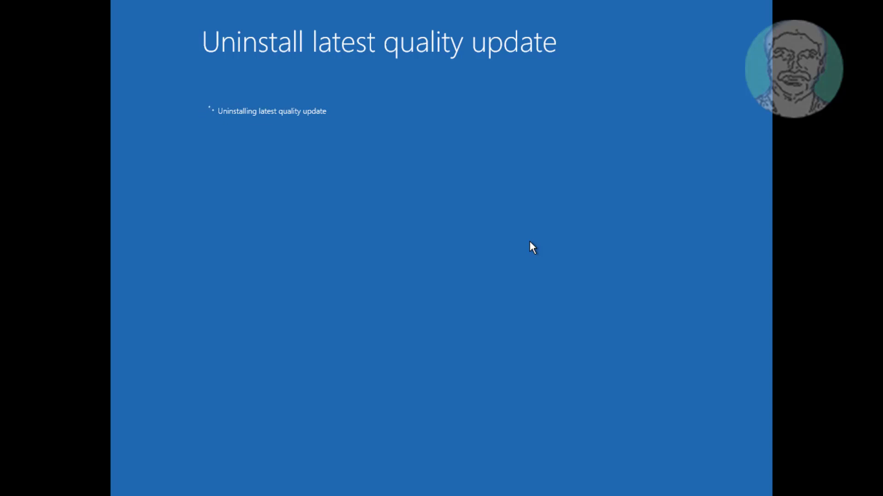
pyautogui.click(584, 130)
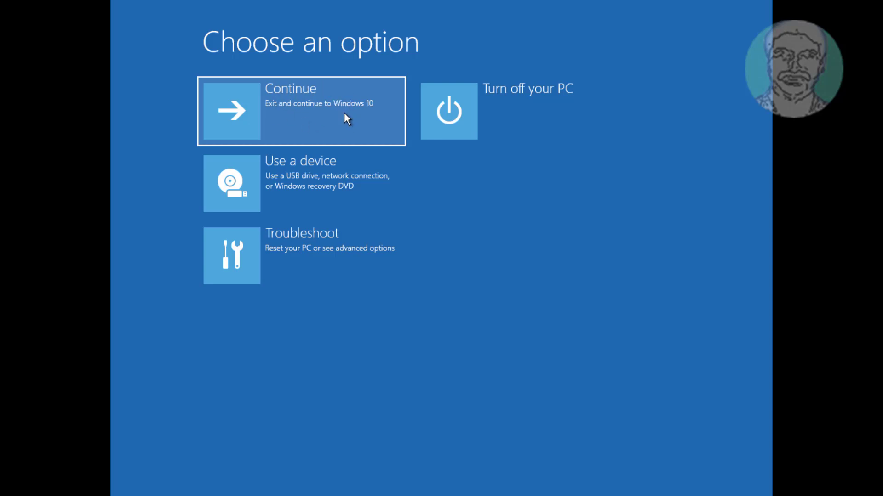
# - Revisit Uninstall Updates under Troubleshoot > Advanced options, then launch Command Prompt
pyautogui.click(329, 264)
pyautogui.click(316, 178)
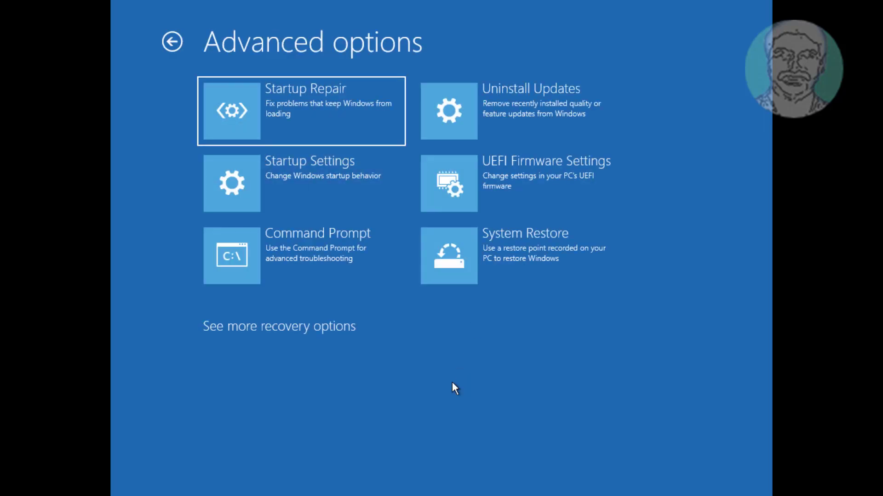
pyautogui.click(536, 109)
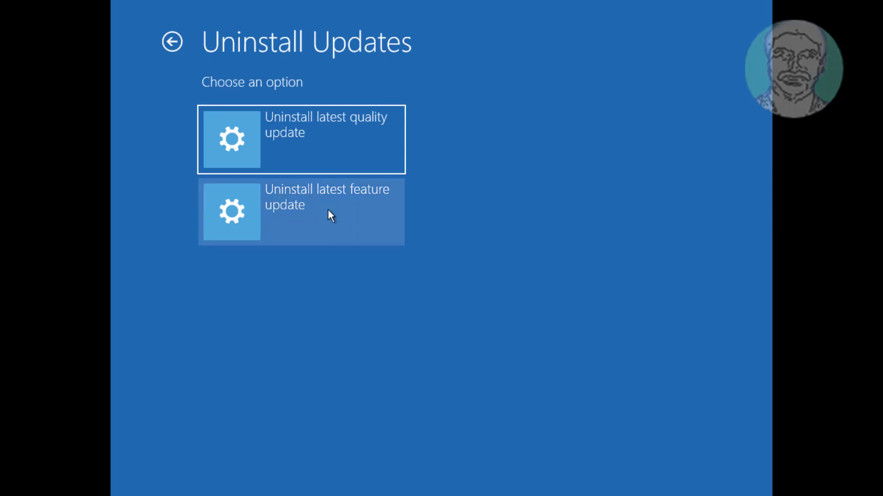
pyautogui.click(172, 43)
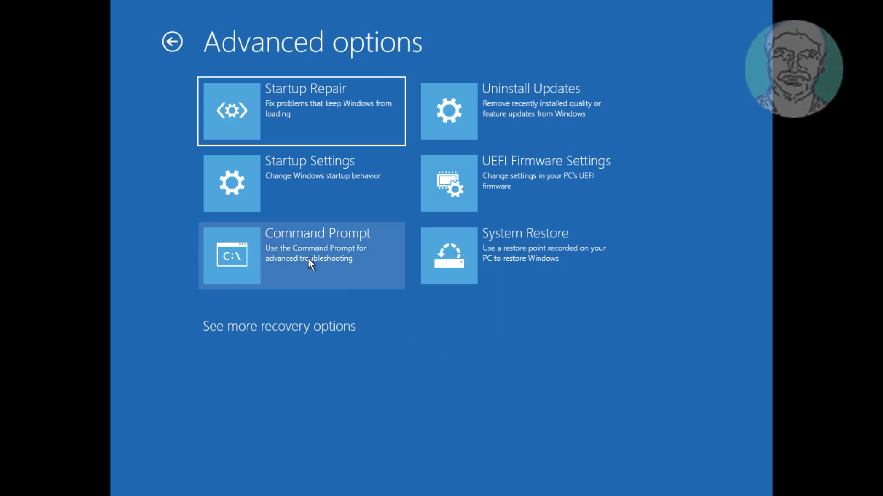
pyautogui.click(323, 259)
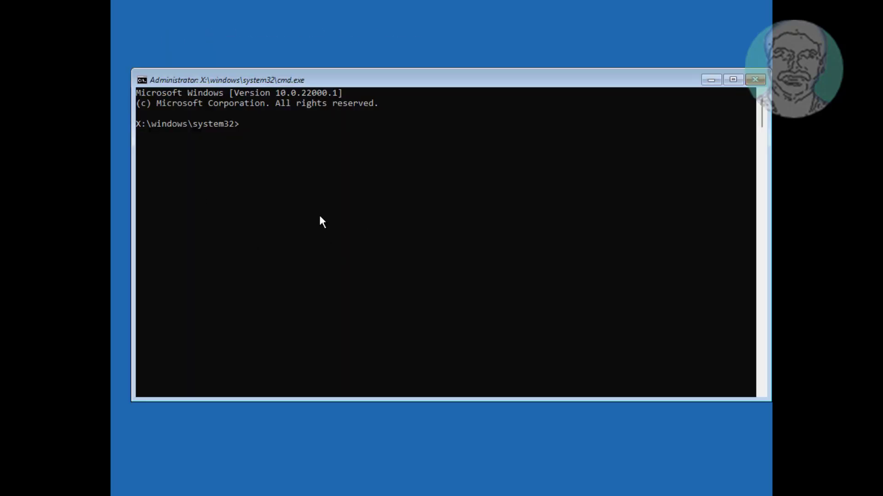
# - Run sfc /scannow, which cannot complete, then start chkdsk on drive C: with /f
pyautogui.write('sfc /scannow')
pyautogui.press('Return')
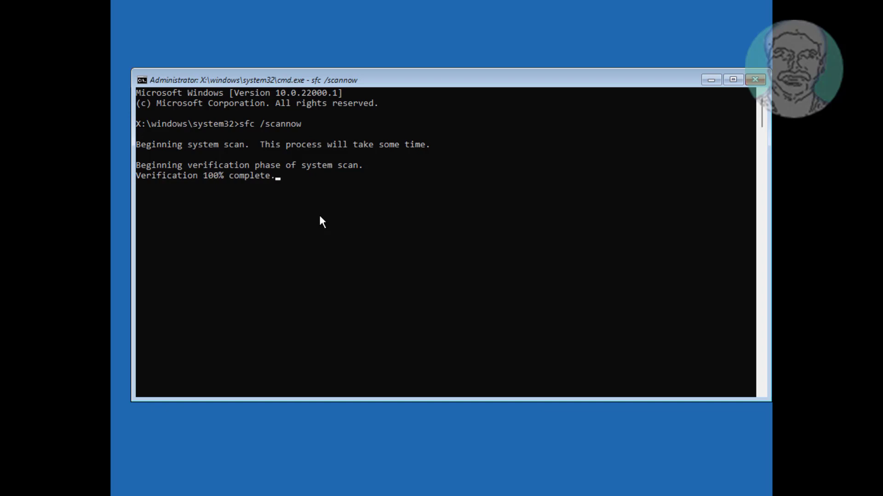
pyautogui.write('chkdsk c: /f')
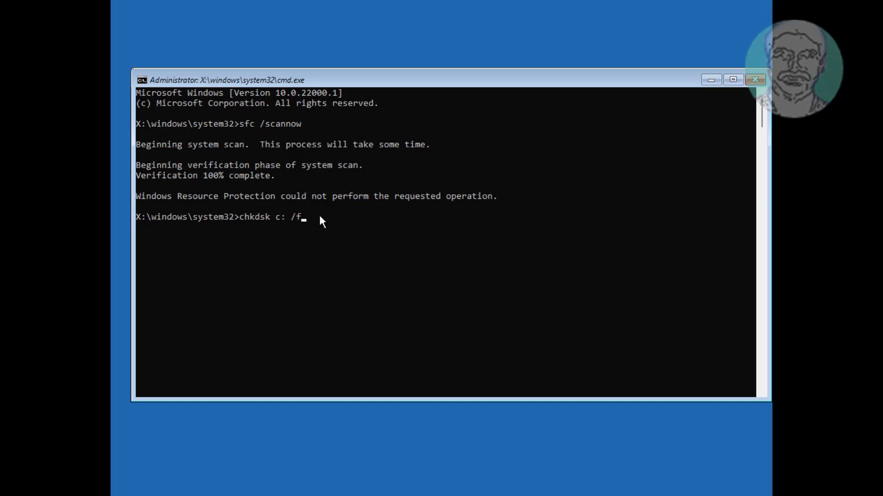
pyautogui.press('Return')
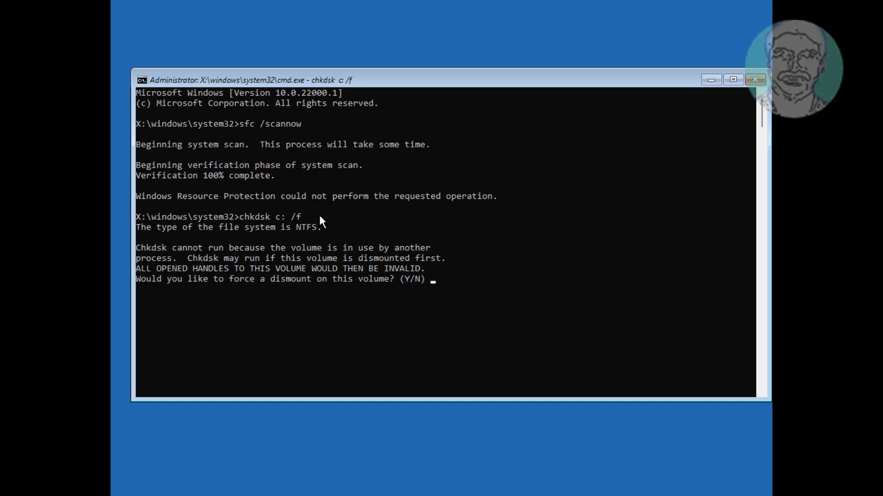
# - Answer y to force-dismount C: so chkdsk finishes cleanly, then exit Command Prompt
pyautogui.write('y')
pyautogui.press('Return')
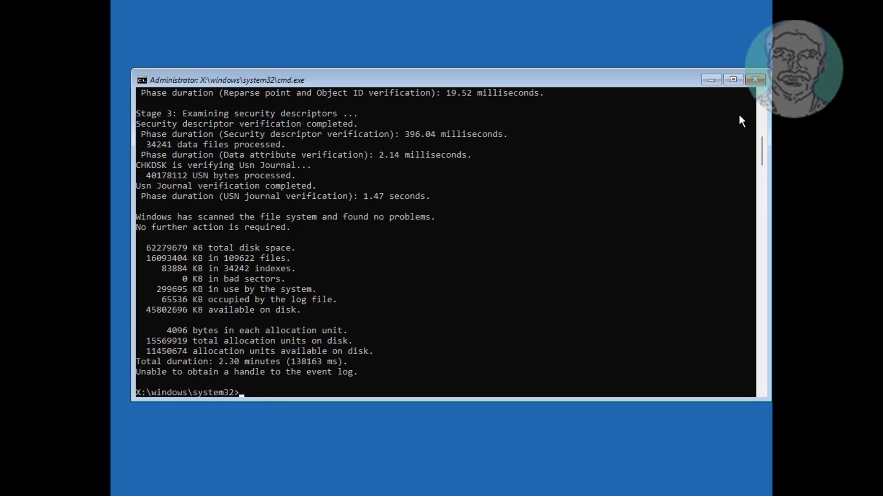
pyautogui.write('exit')
pyautogui.press('Return')
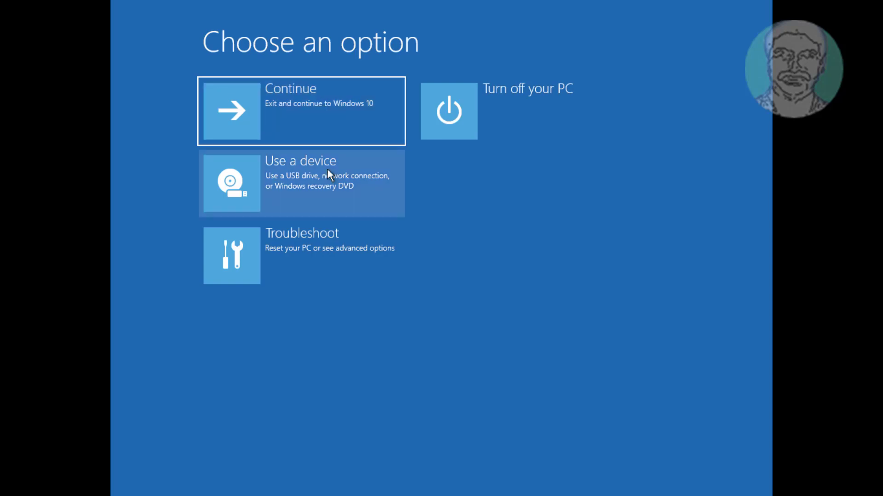
pyautogui.click(312, 237)
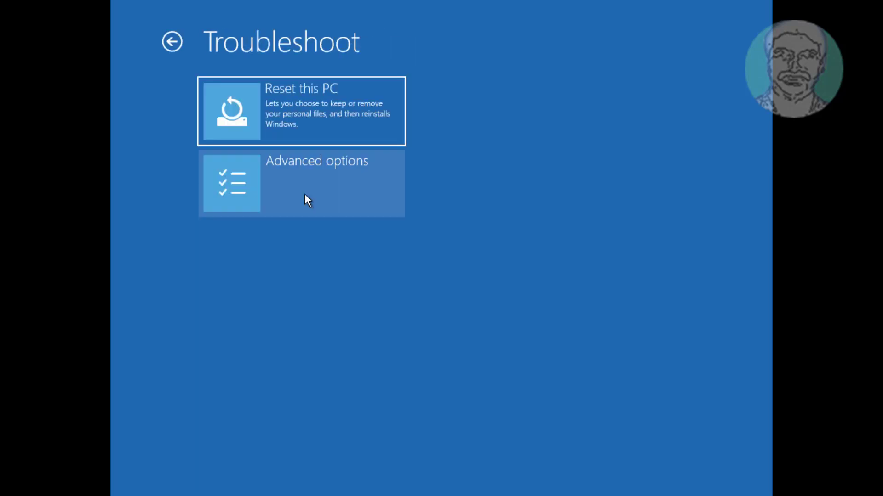
pyautogui.click(296, 175)
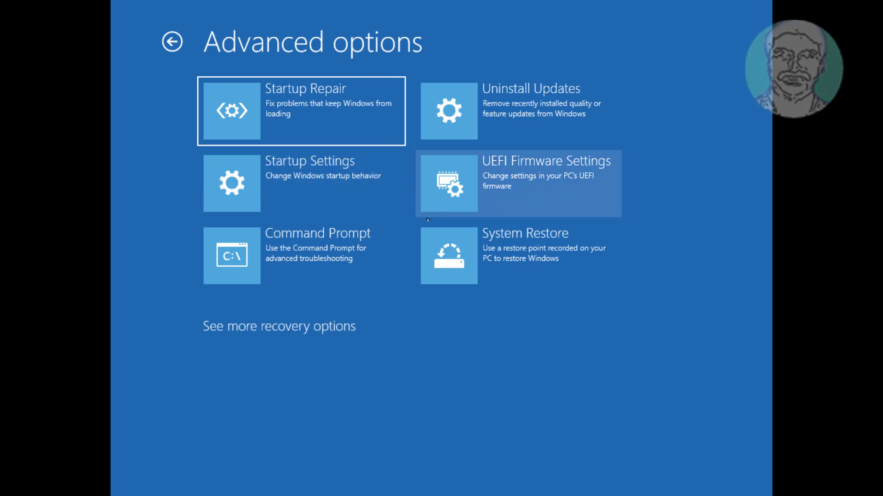
pyautogui.click(516, 253)
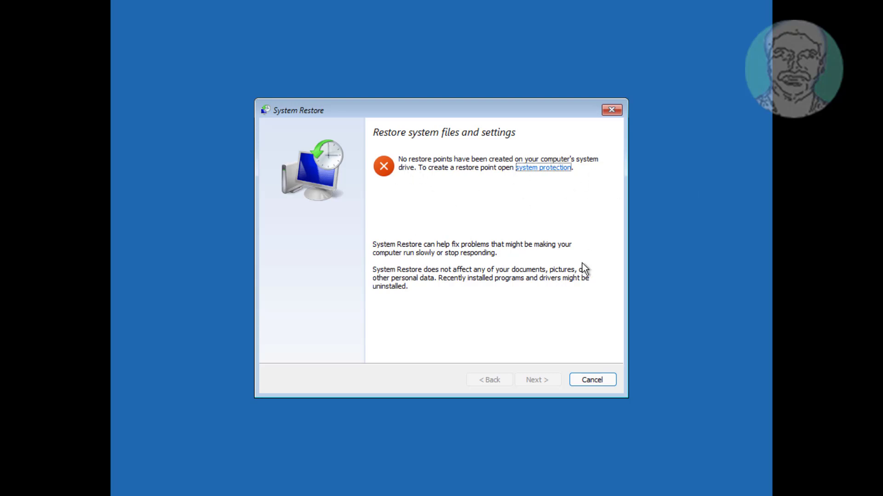
pyautogui.click(603, 380)
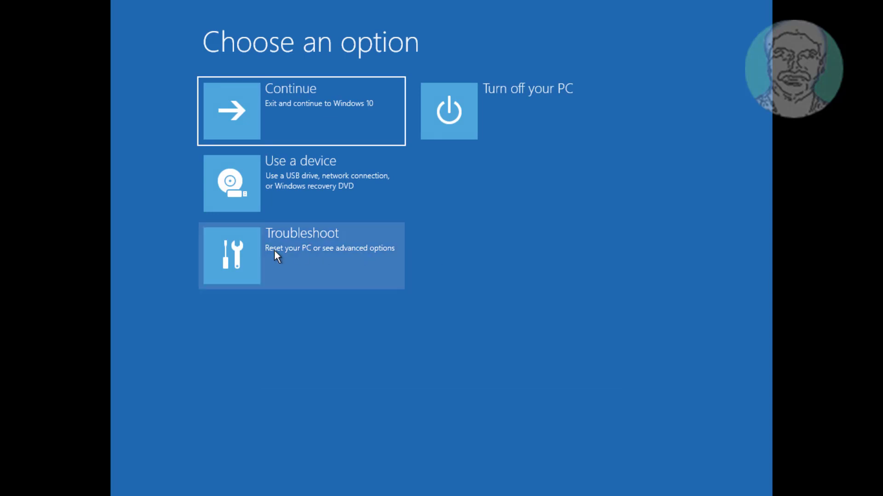
# - Start Reset this PC from Troubleshoot, choosing Keep my files and Local reinstall
pyautogui.click(346, 250)
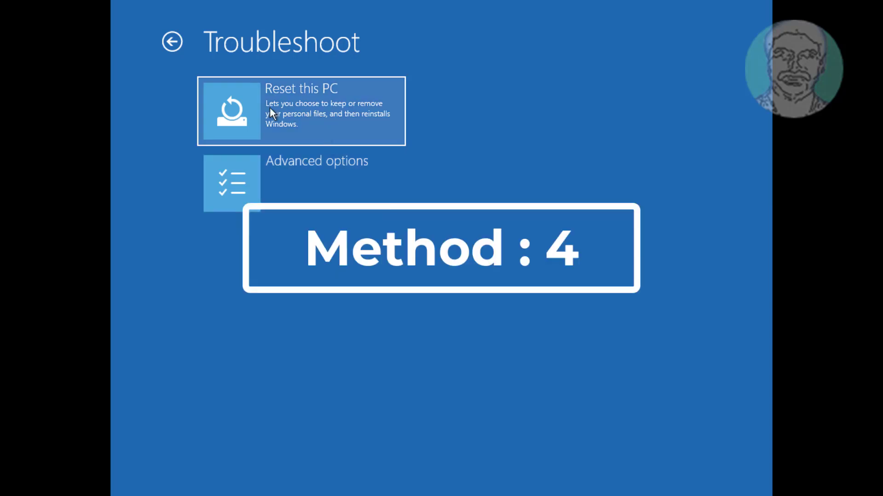
pyautogui.click(307, 106)
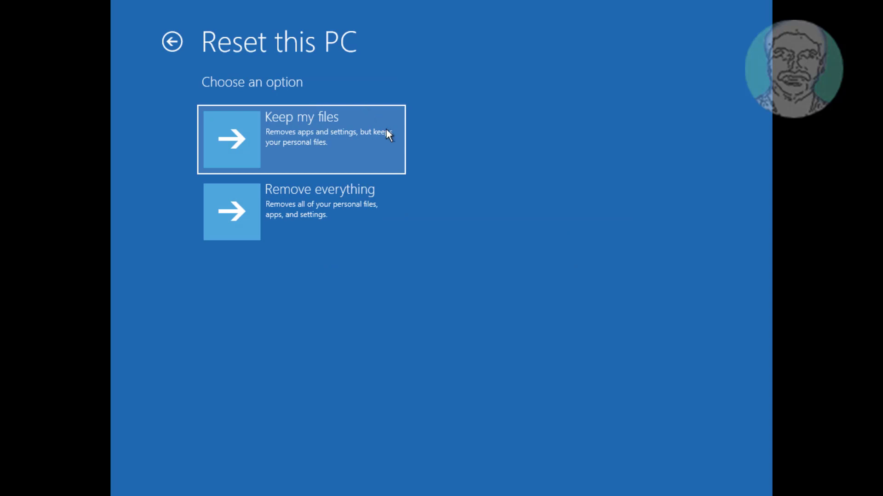
pyautogui.click(306, 145)
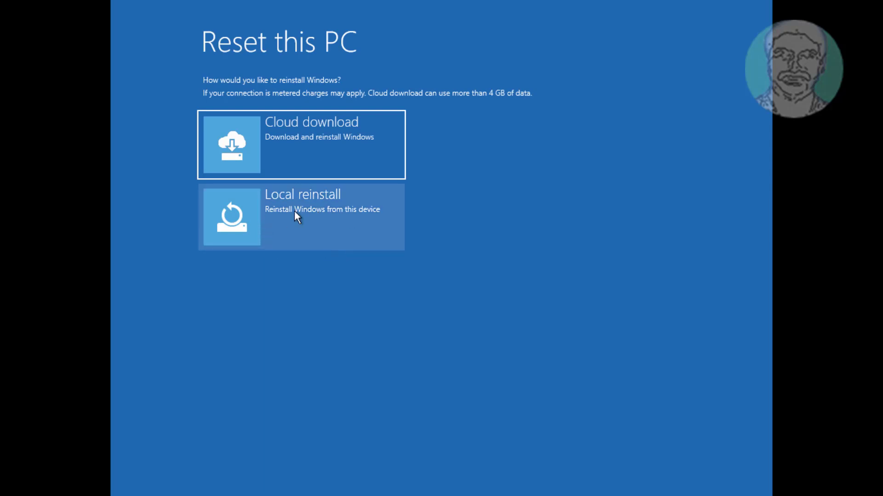
pyautogui.click(311, 214)
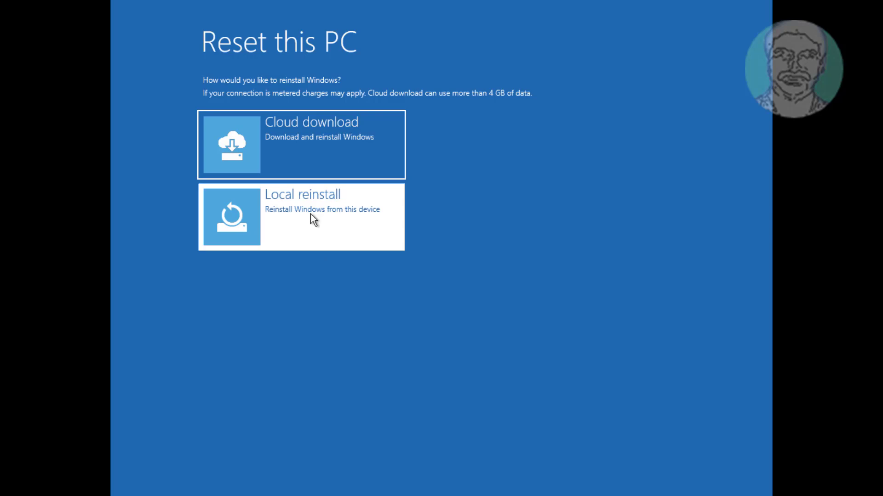